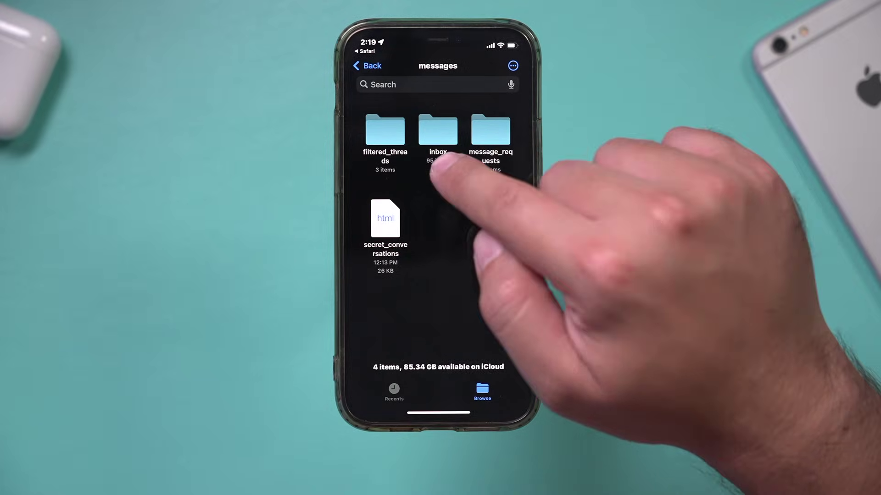
Open the inbox folder to show the grid of conversation folders
left_click(438, 137)
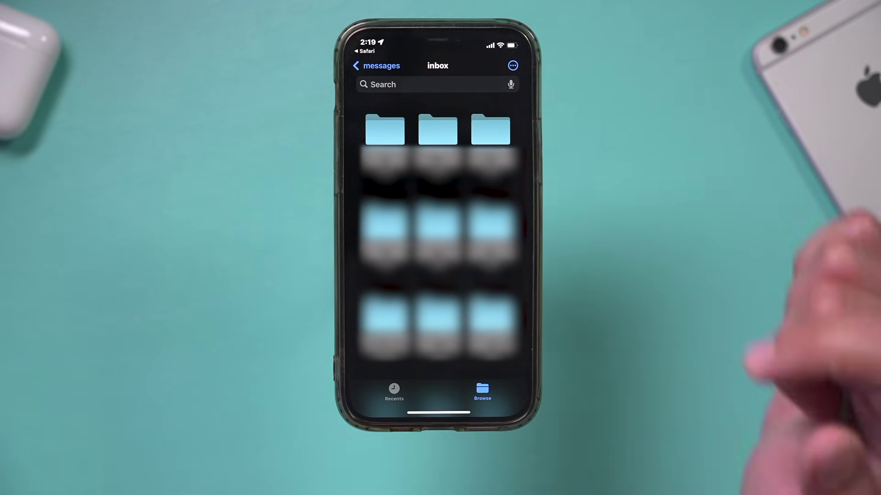
Open a conversation folder in inbox and preview its message_1.html page
left_click(490, 129)
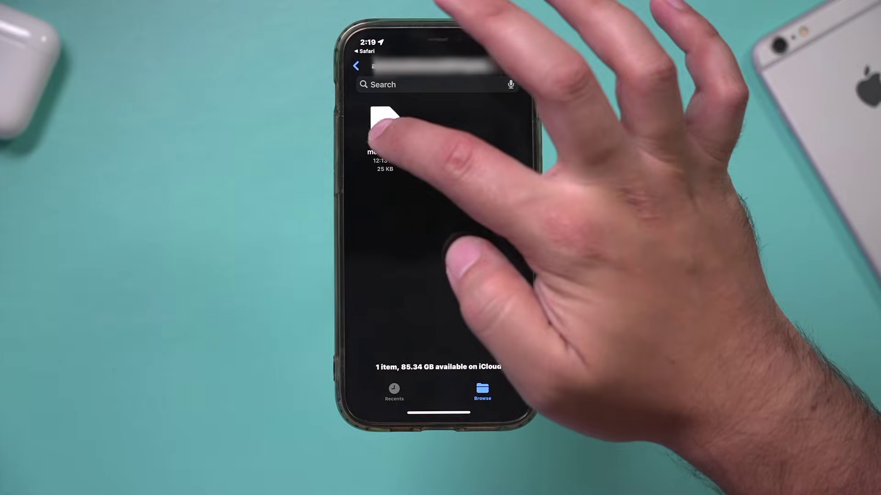
left_click(386, 135)
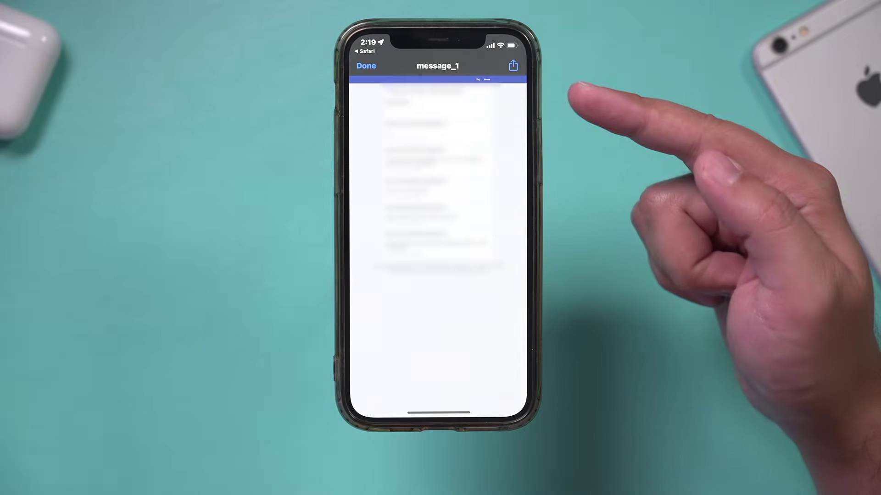